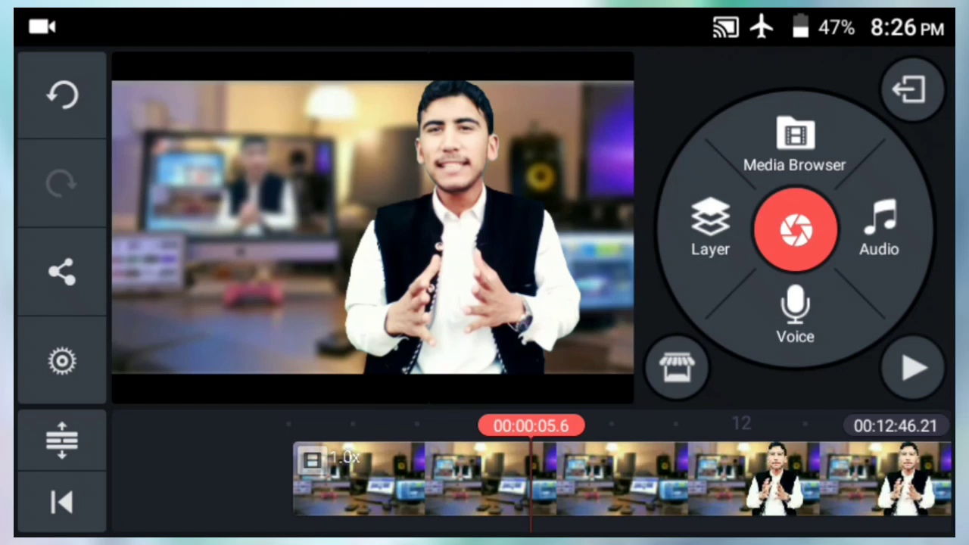
Scrub through the presenter clip to preview it, then stop just after the start
mouse_move(530, 480)
left_mouse_down()
mouse_move(303, 481)
mouse_move(681, 481)
left_mouse_up()
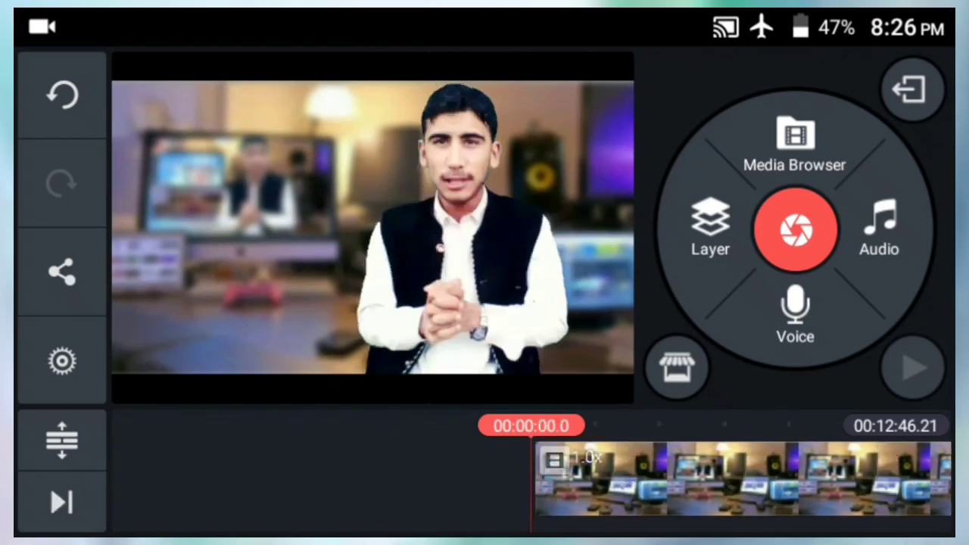
left_click_drag(605, 481, 537, 480)
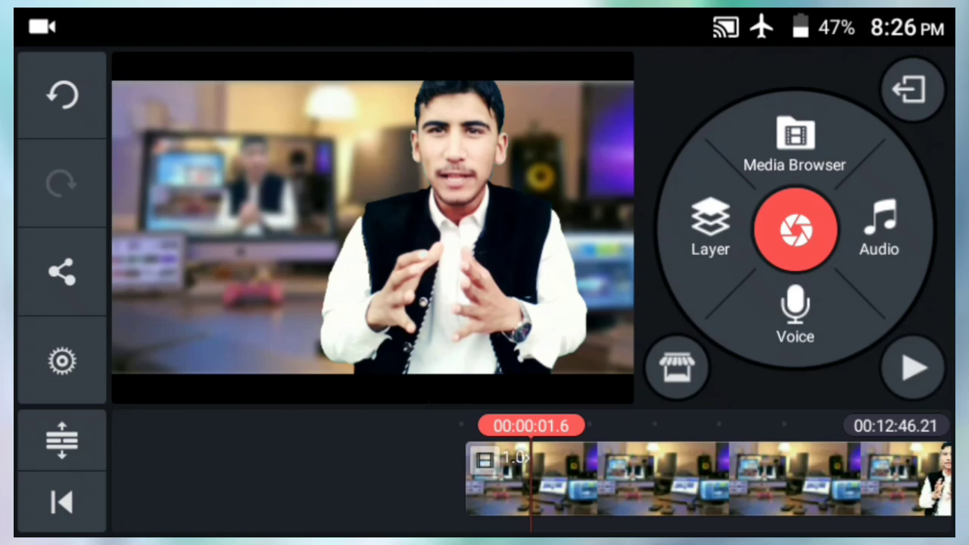
left_click_drag(484, 8, 484, 228)
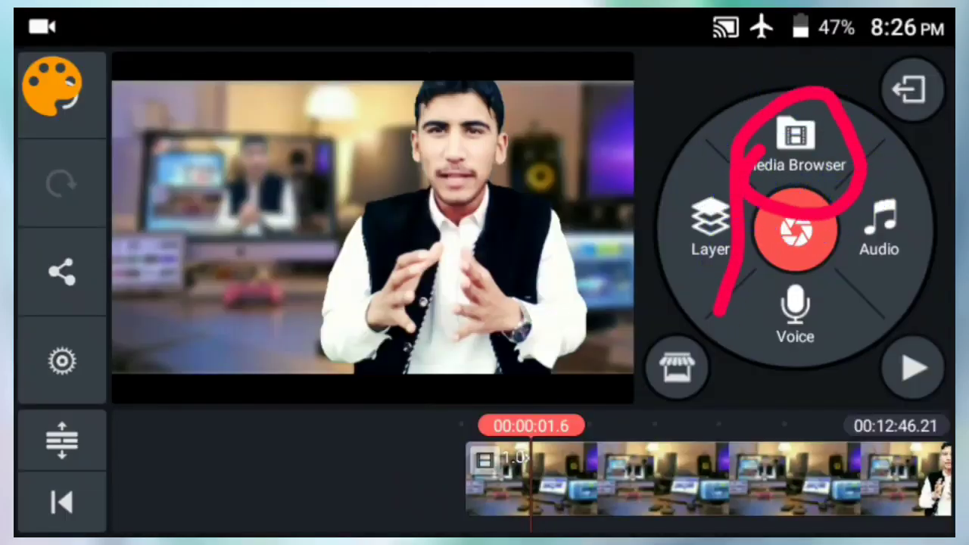
left_click_drag(485, 8, 484, 227)
left_click(485, 303)
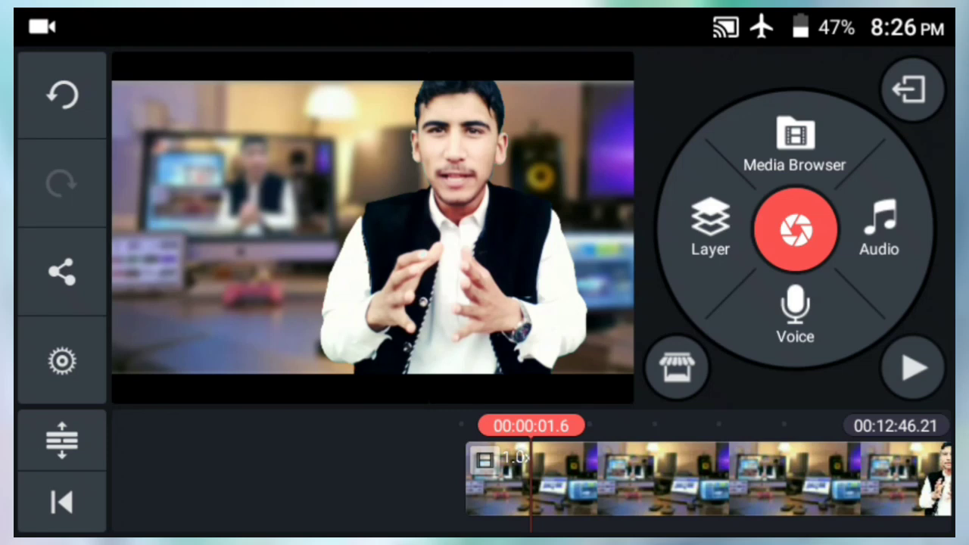
Jump the playhead back to the video start and play it briefly
left_click(62, 501)
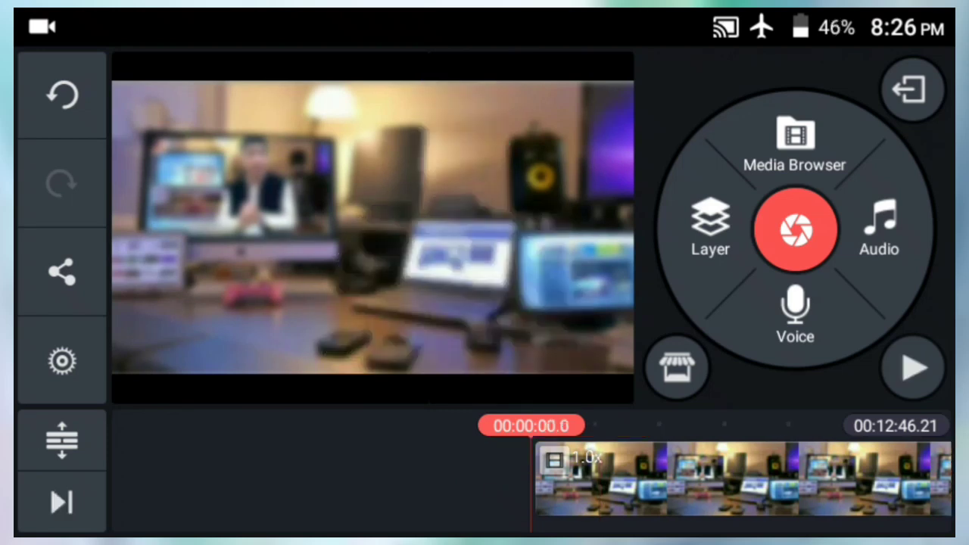
left_click(914, 369)
left_click_drag(485, 15, 484, 303)
left_click(484, 454)
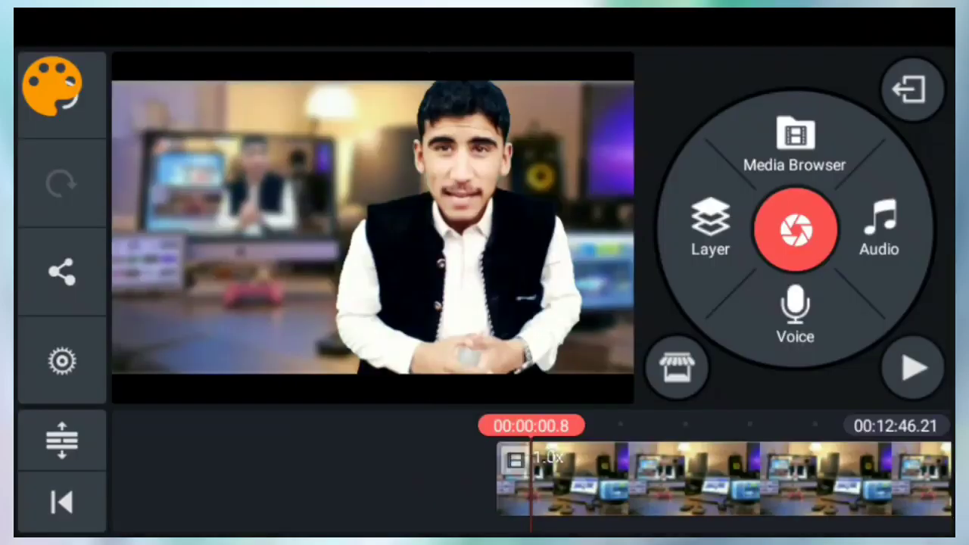
mouse_move(488, 481)
left_mouse_down()
mouse_move(919, 503)
mouse_move(908, 378)
mouse_move(515, 424)
mouse_move(870, 503)
left_mouse_up()
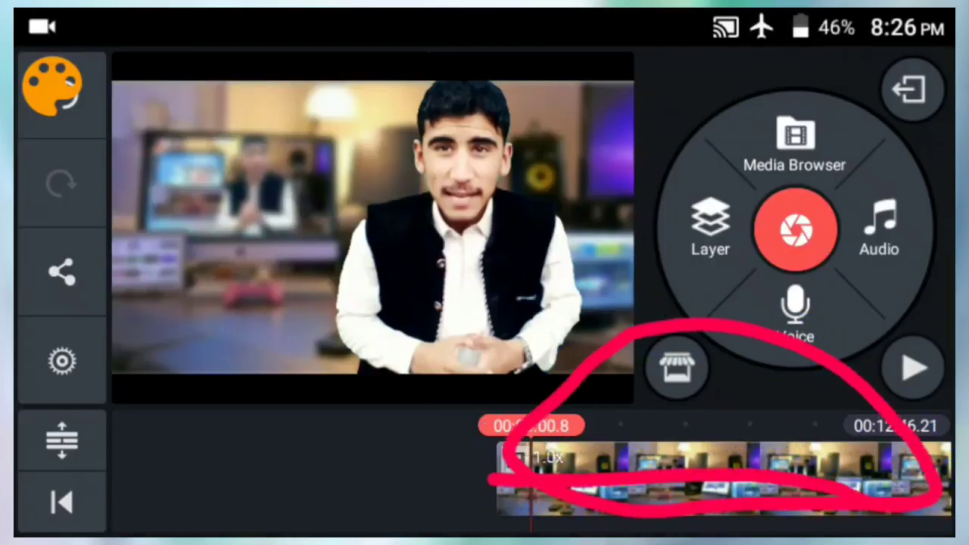
Select the presenter clip on the timeline
left_click_drag(484, 15, 484, 303)
left_click(729, 296)
left_click(485, 492)
left_click(681, 480)
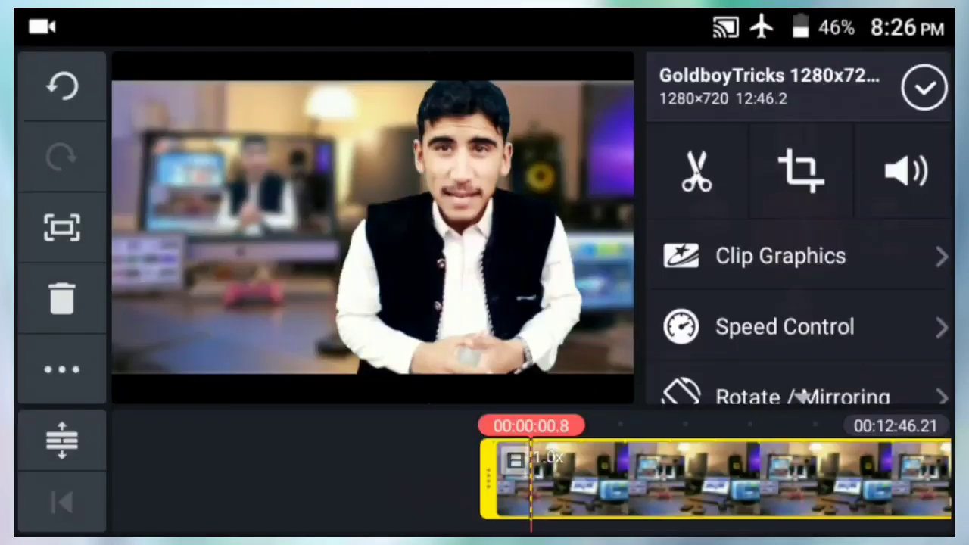
Open the presenter clip's Volume panel, still at 100% volume and pitch 0
left_click_drag(485, 15, 484, 303)
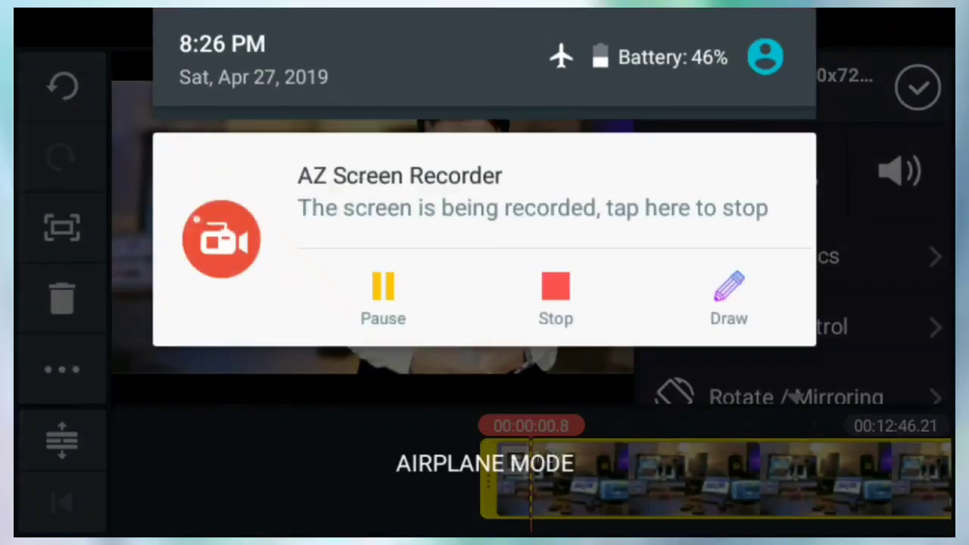
left_click(729, 284)
mouse_move(704, 476)
left_mouse_down()
mouse_move(802, 220)
mouse_move(942, 132)
left_mouse_up()
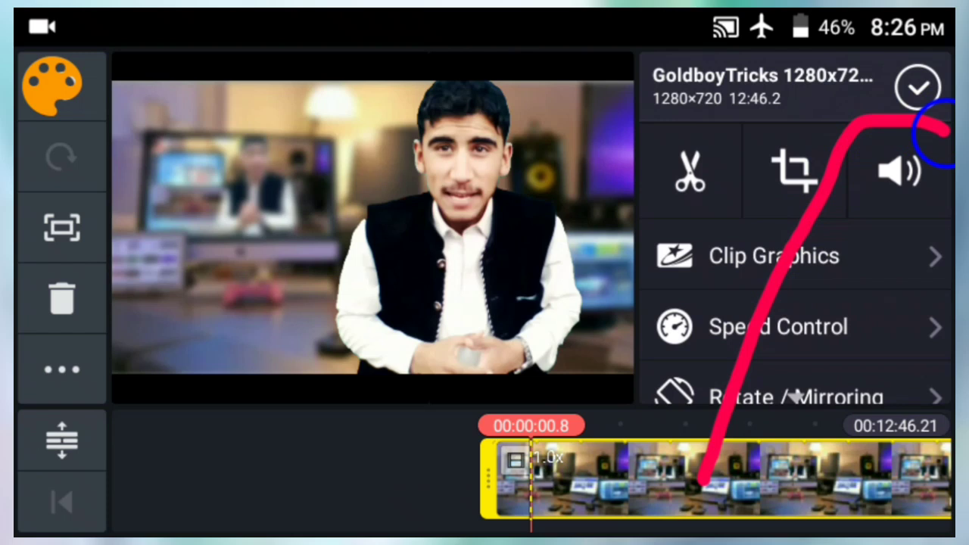
left_click_drag(870, 223, 928, 53)
left_click_drag(484, 16, 485, 227)
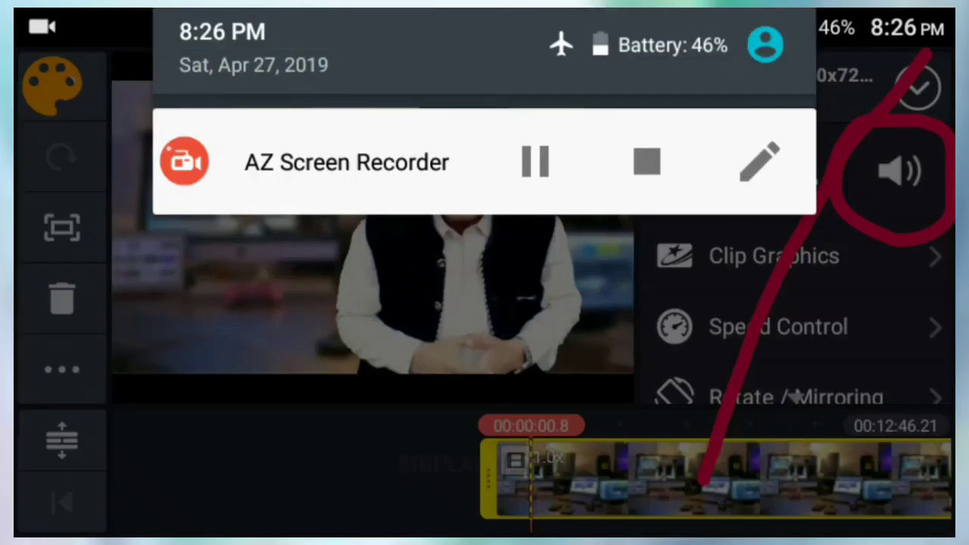
left_click(485, 163)
left_click(729, 295)
left_click(901, 170)
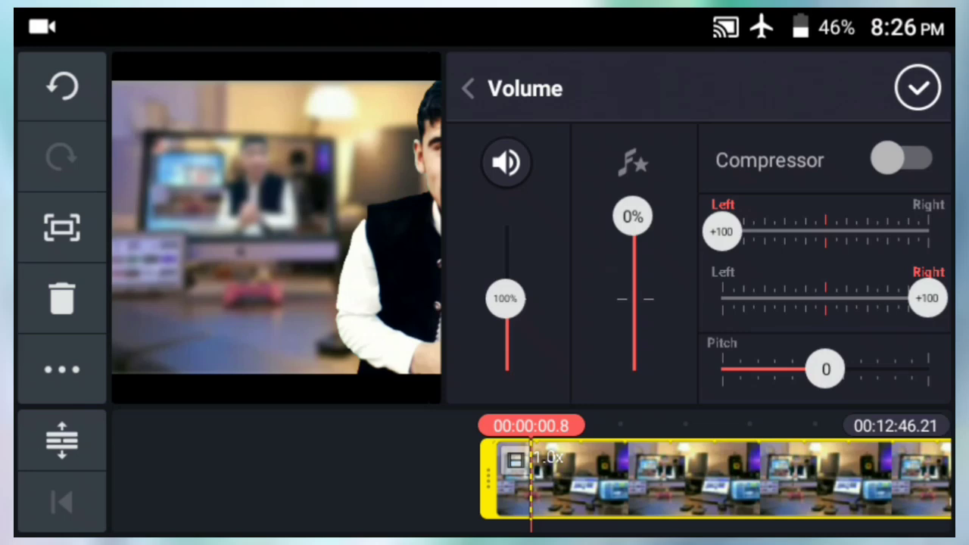
Move sliders in the presenter clip's Volume panel
left_click_drag(485, 15, 484, 227)
left_click(726, 296)
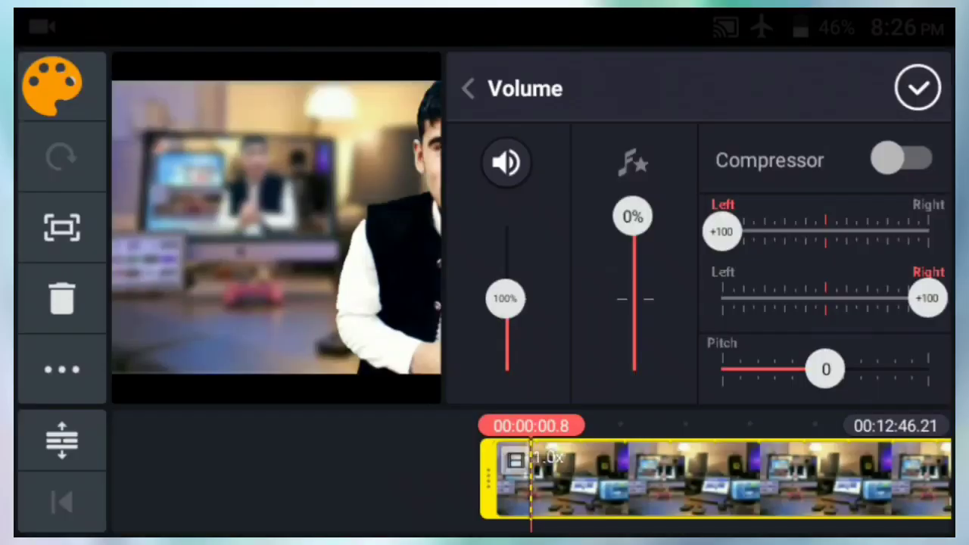
mouse_move(409, 341)
left_mouse_down()
mouse_move(560, 181)
mouse_move(454, 409)
mouse_move(409, 326)
left_mouse_up()
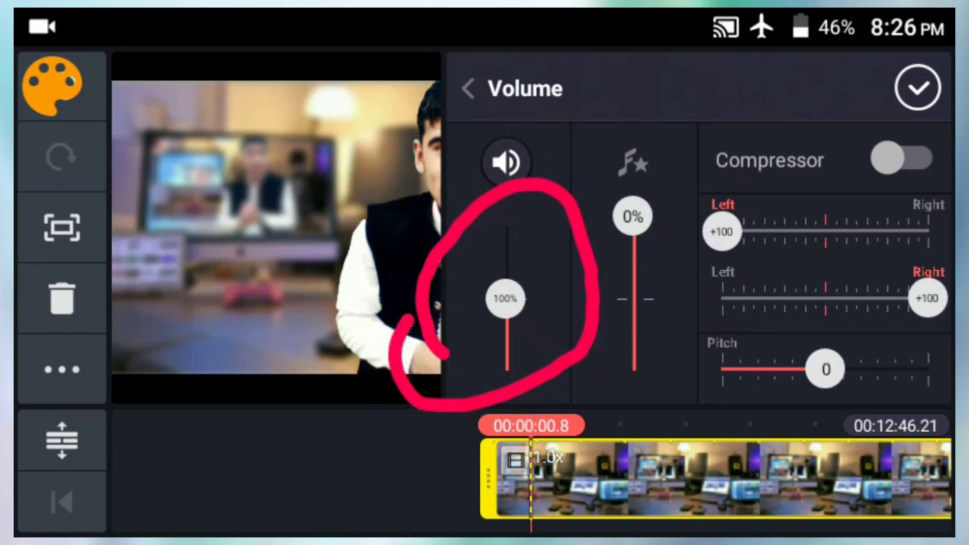
mouse_move(545, 379)
left_mouse_down()
mouse_move(636, 144)
mouse_move(689, 341)
mouse_move(552, 393)
left_mouse_up()
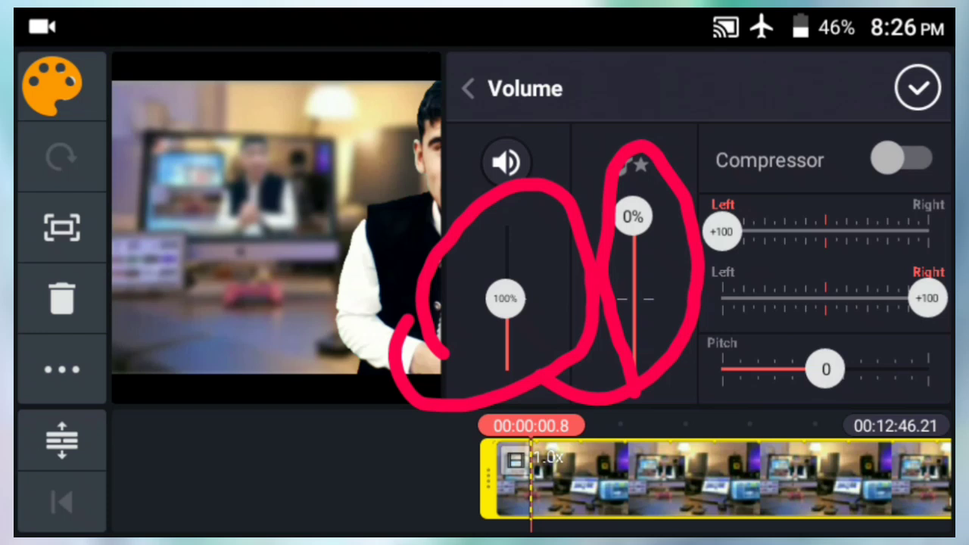
left_click_drag(938, 144, 841, 133)
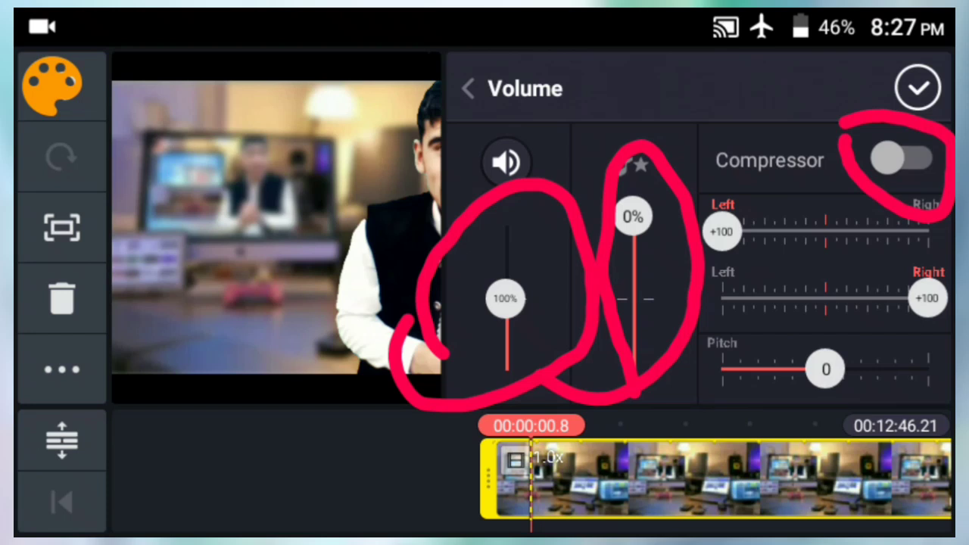
mouse_move(908, 163)
left_mouse_down()
mouse_move(931, 197)
mouse_move(677, 261)
left_mouse_up()
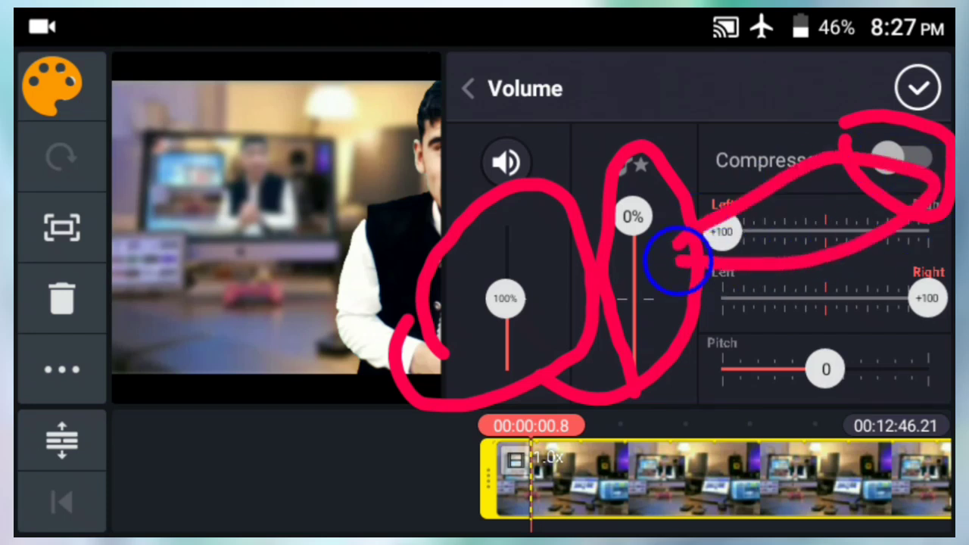
left_click_drag(855, 295, 931, 318)
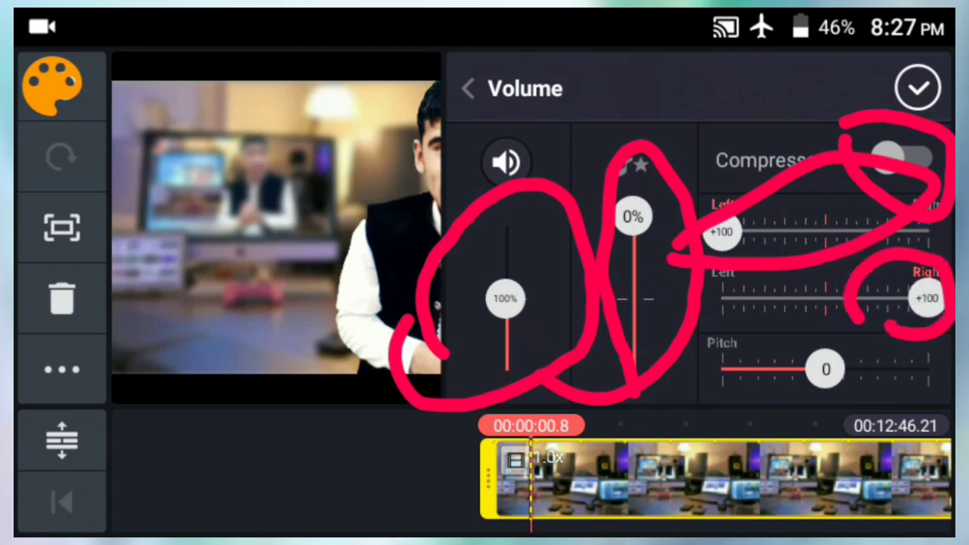
mouse_move(772, 355)
left_mouse_down()
mouse_move(810, 401)
mouse_move(863, 341)
left_mouse_up()
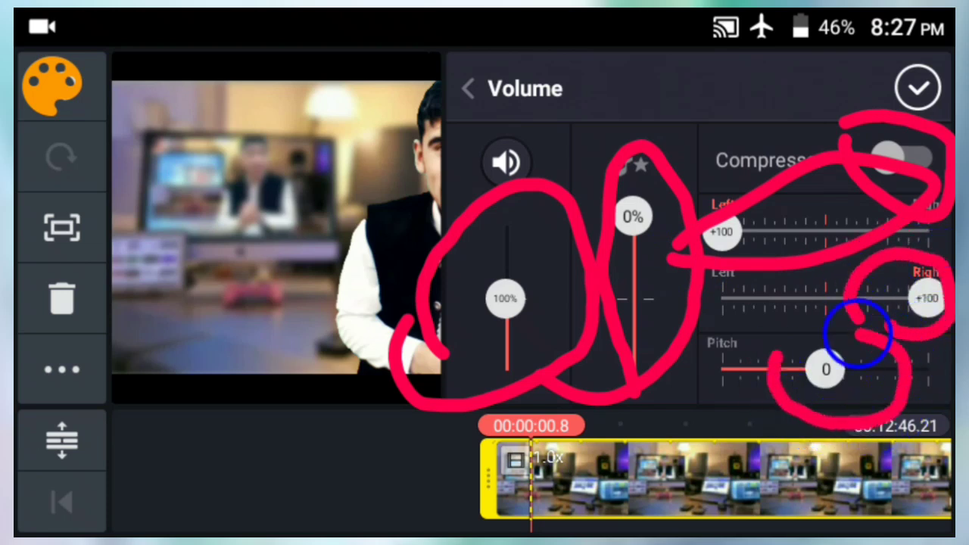
Test the pitch slider, raising it and then bringing it back down
left_click_drag(485, 7, 484, 227)
left_click(485, 144)
left_click(729, 293)
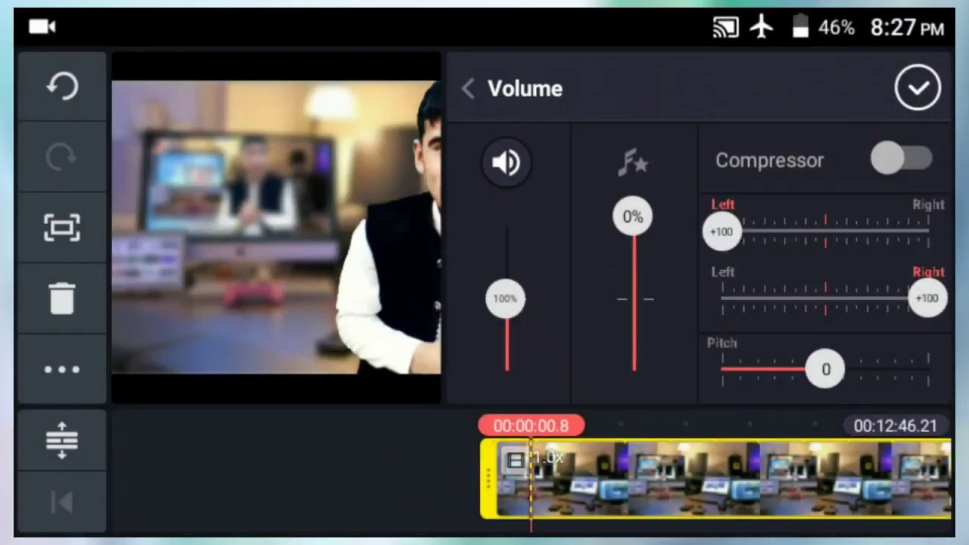
mouse_move(825, 369)
left_mouse_down()
mouse_move(931, 369)
mouse_move(726, 370)
mouse_move(787, 369)
left_mouse_up()
Confirm pitch -2, then play the clip from the start, pause, and rewind
left_click(918, 87)
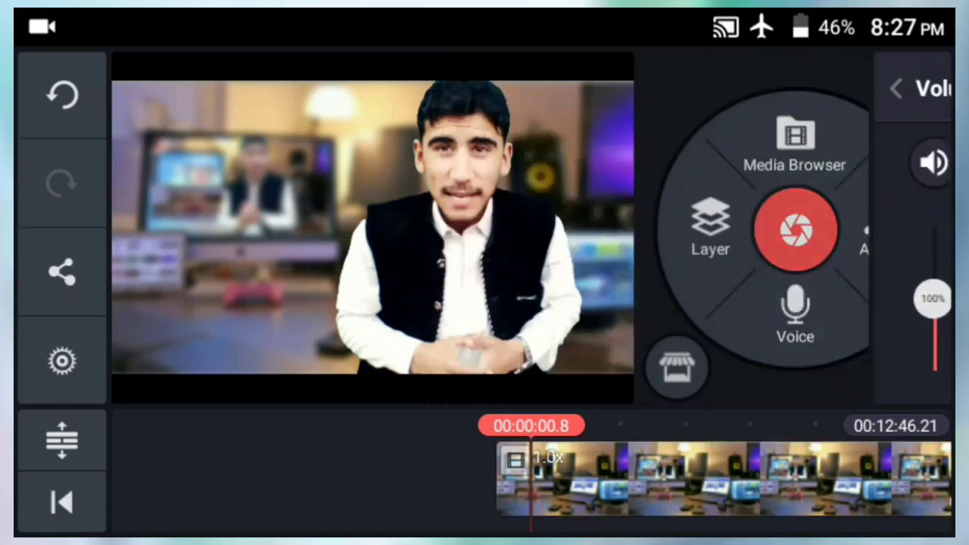
left_click(60, 501)
left_click(915, 369)
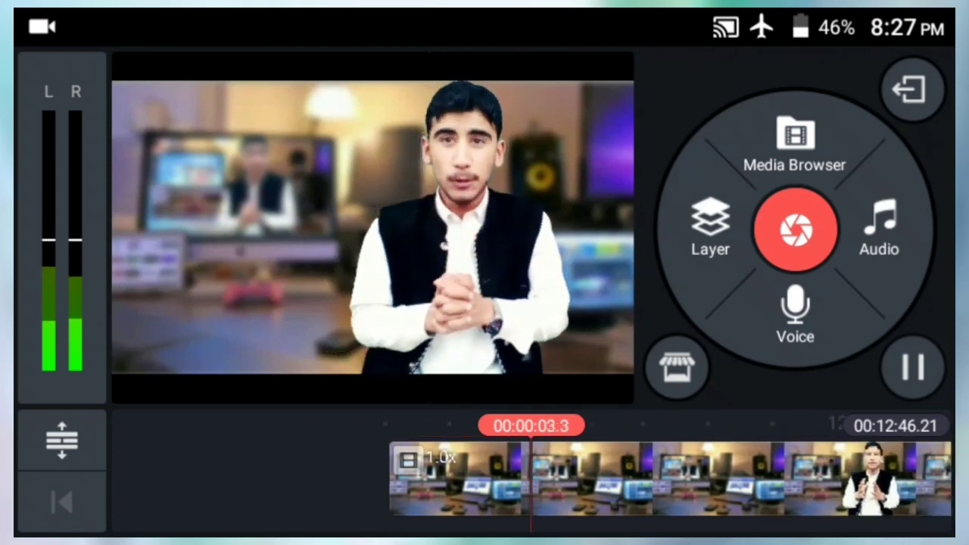
left_click(914, 369)
left_click(61, 501)
Lower the clip's pitch to -6, then preview it and rewind to the start
left_click(681, 481)
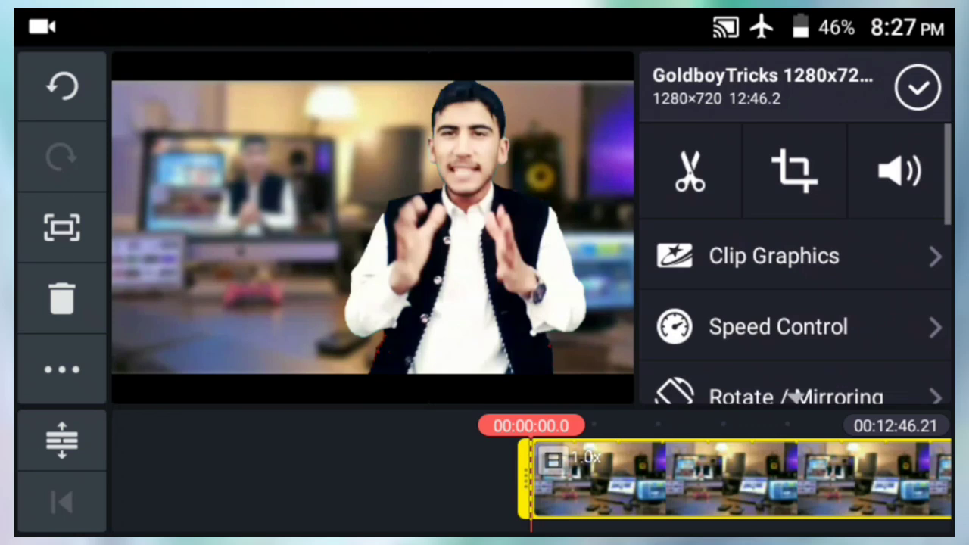
left_click(901, 171)
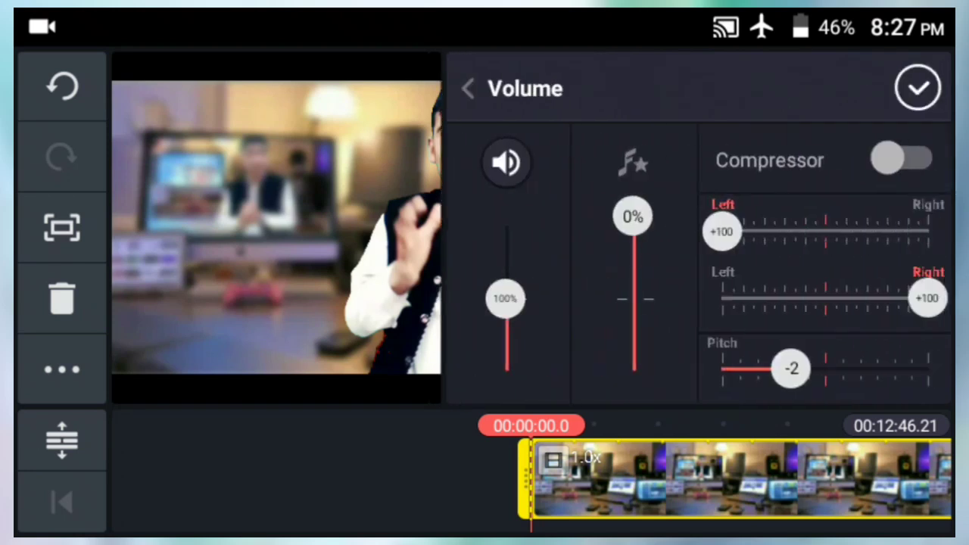
left_click_drag(792, 369, 723, 368)
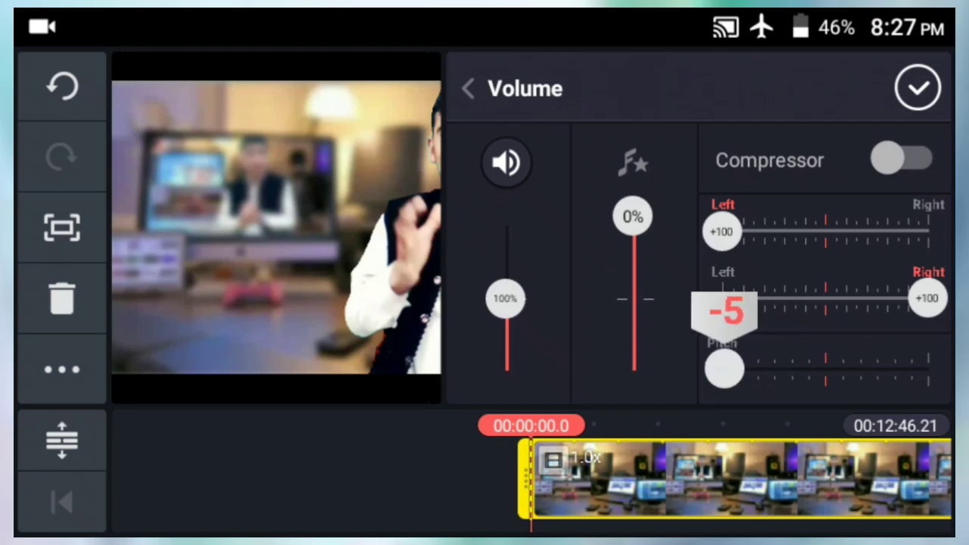
left_click(918, 89)
left_click(915, 369)
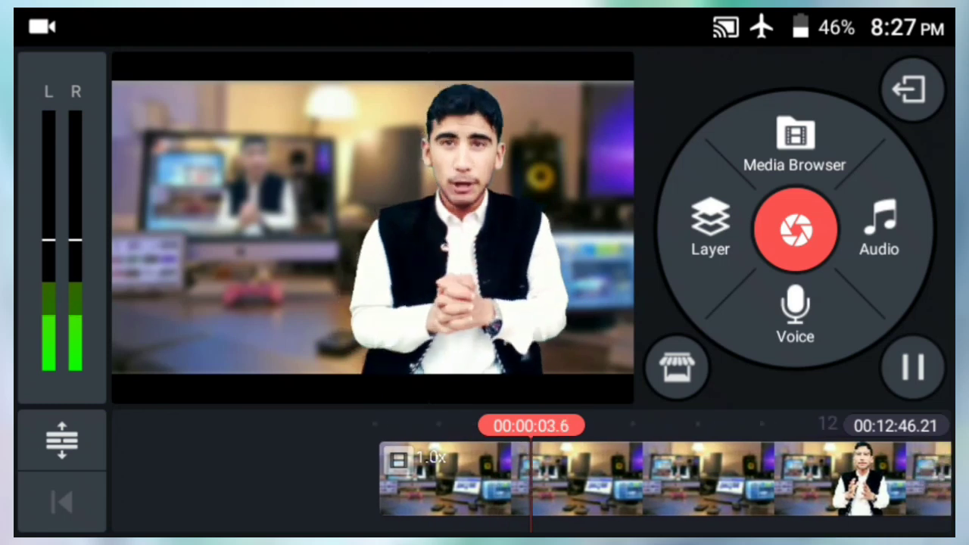
left_click(63, 501)
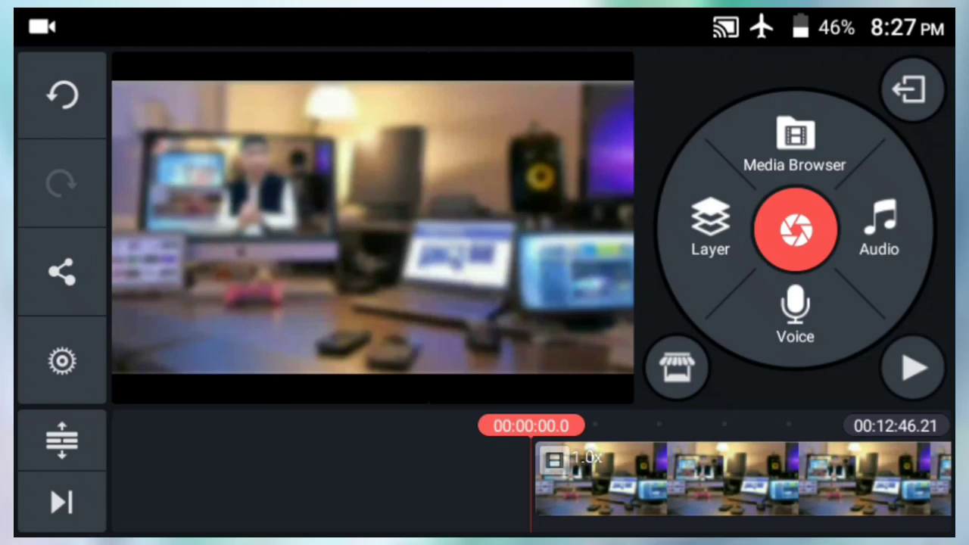
Raise the presenter clip's pitch to +6 and keep the change
left_click(742, 481)
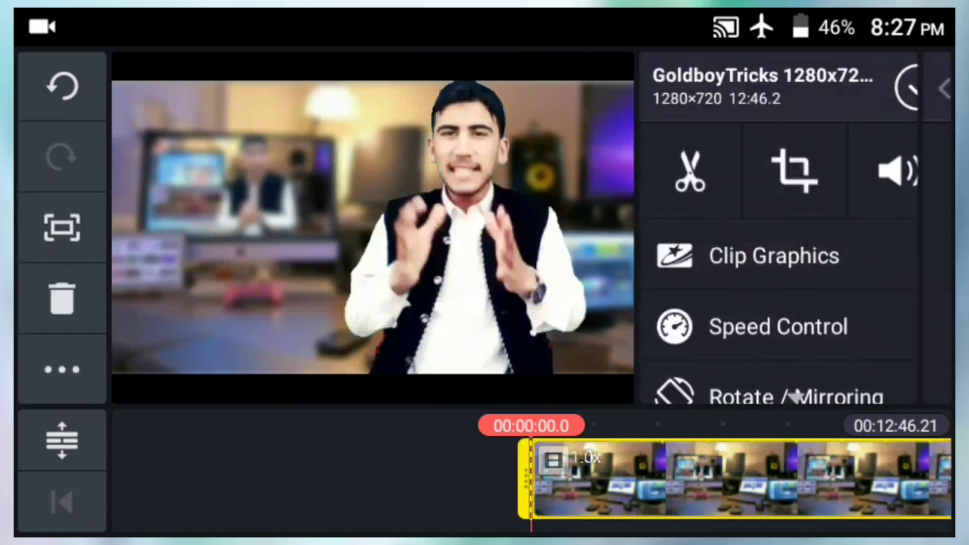
left_click(901, 173)
left_click_drag(723, 369, 930, 369)
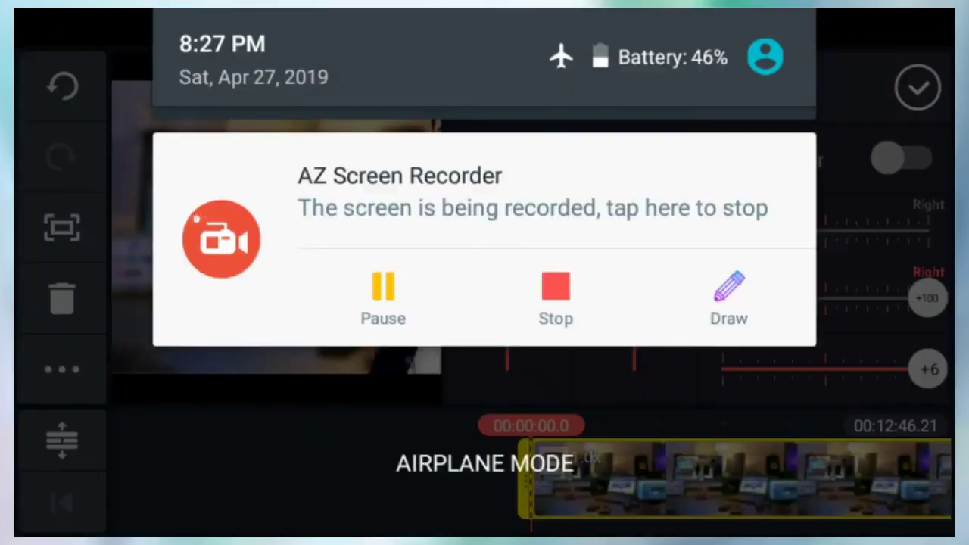
left_click(729, 292)
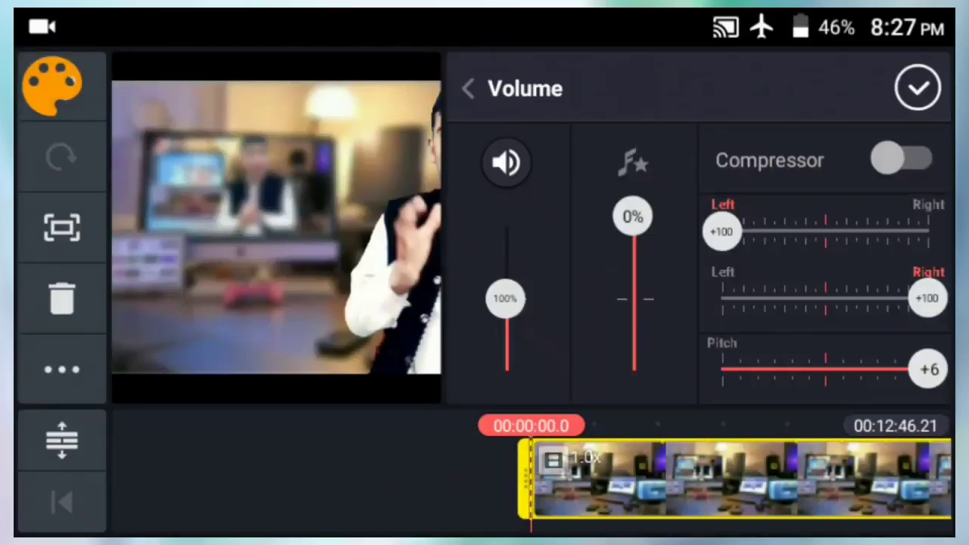
mouse_move(787, 84)
left_mouse_down()
mouse_move(757, 348)
mouse_move(674, 318)
left_mouse_up()
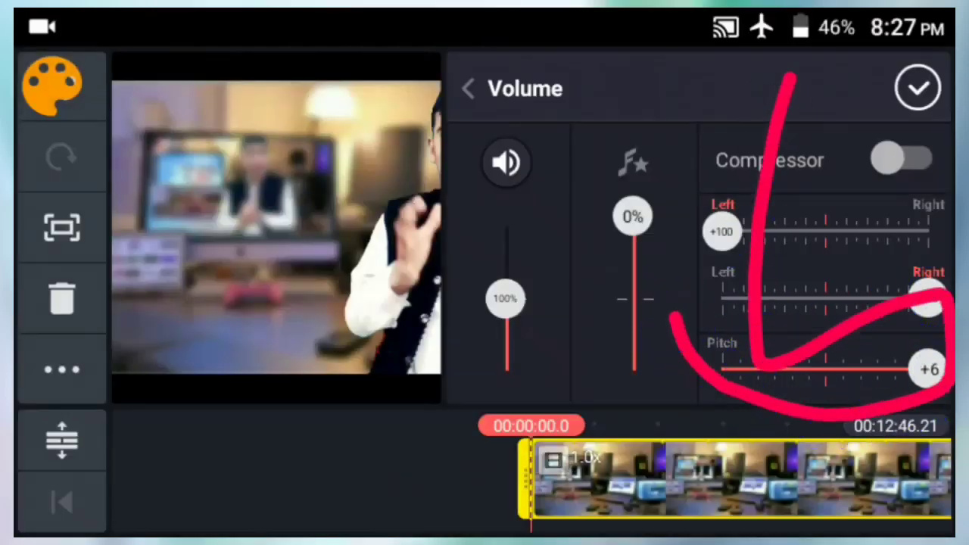
left_click_drag(485, 7, 485, 151)
left_click(765, 119)
left_click(485, 302)
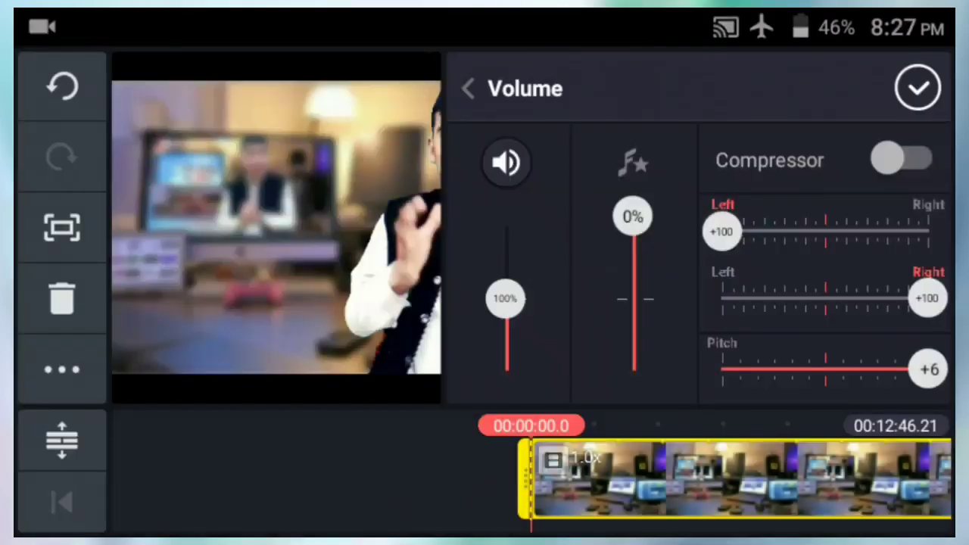
left_click(918, 88)
Preview the clip briefly, then rewind to the project start
left_click(916, 369)
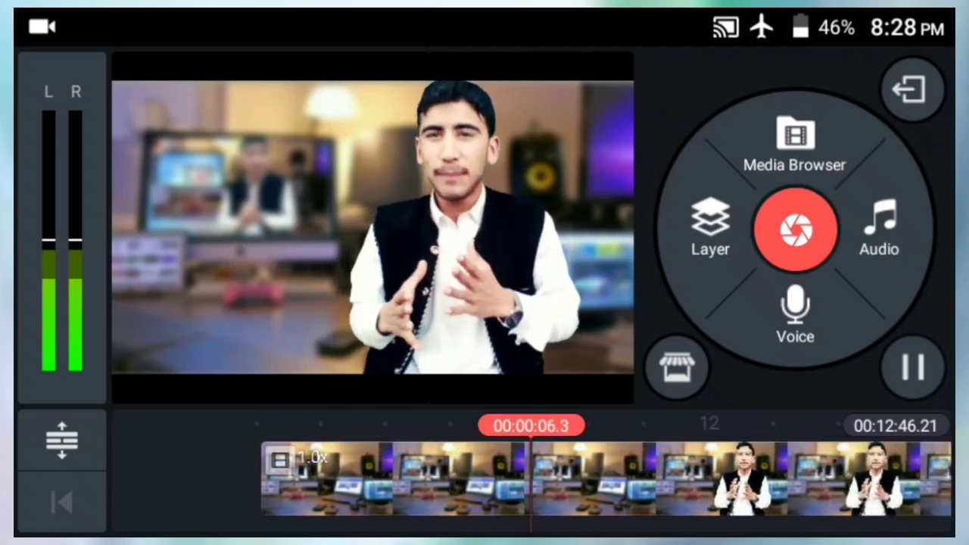
left_click(915, 369)
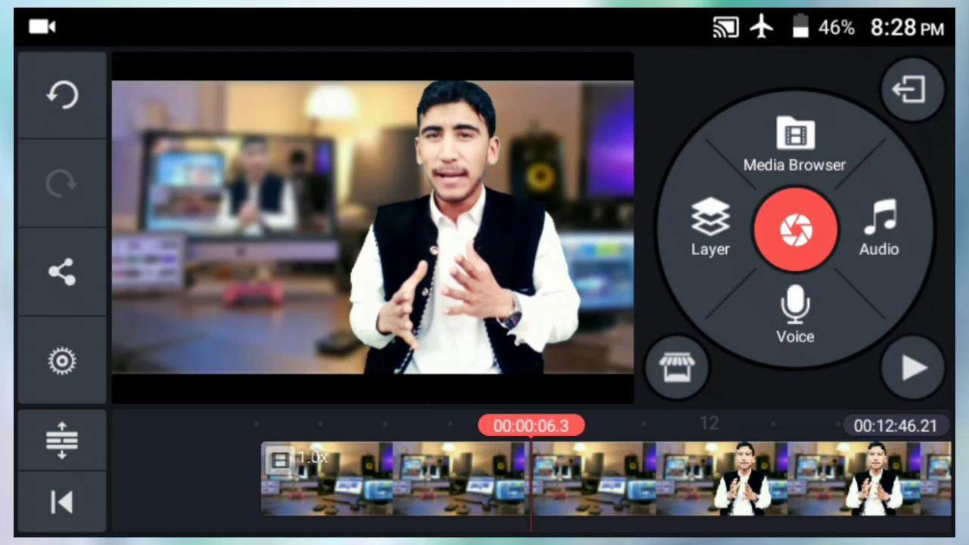
left_click(60, 502)
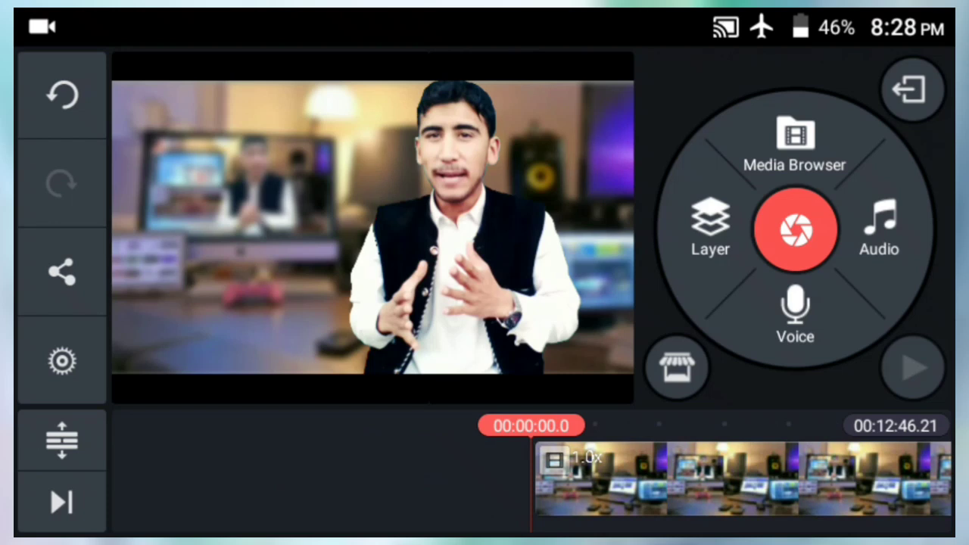
Set the clip's pitch back to 0, play a short preview, and skim back to the start
left_click(681, 481)
left_click(901, 170)
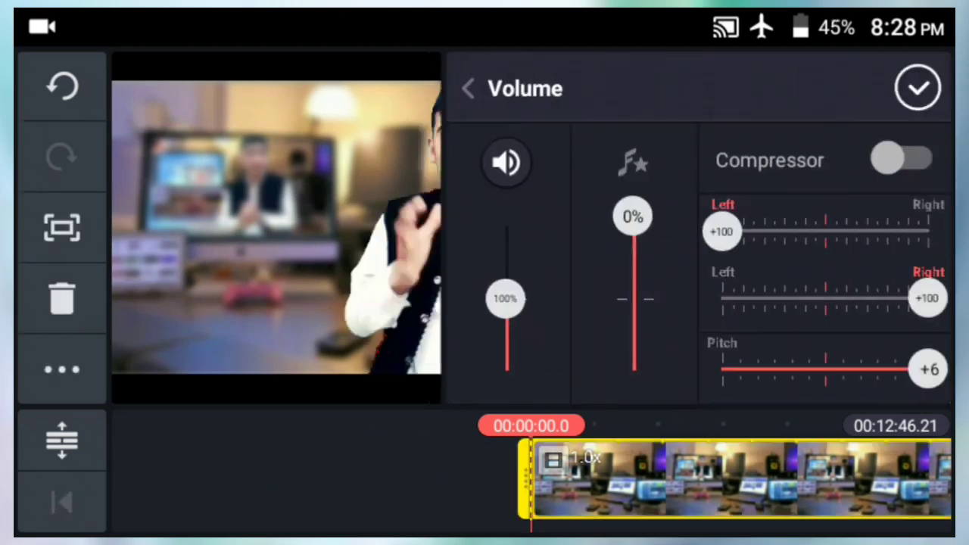
left_click_drag(928, 369, 825, 368)
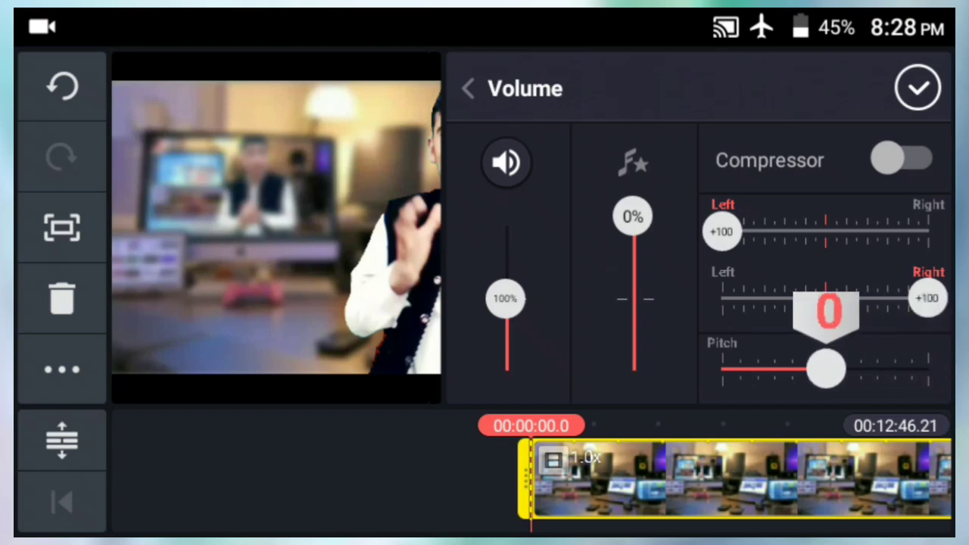
left_click(919, 88)
left_click(912, 367)
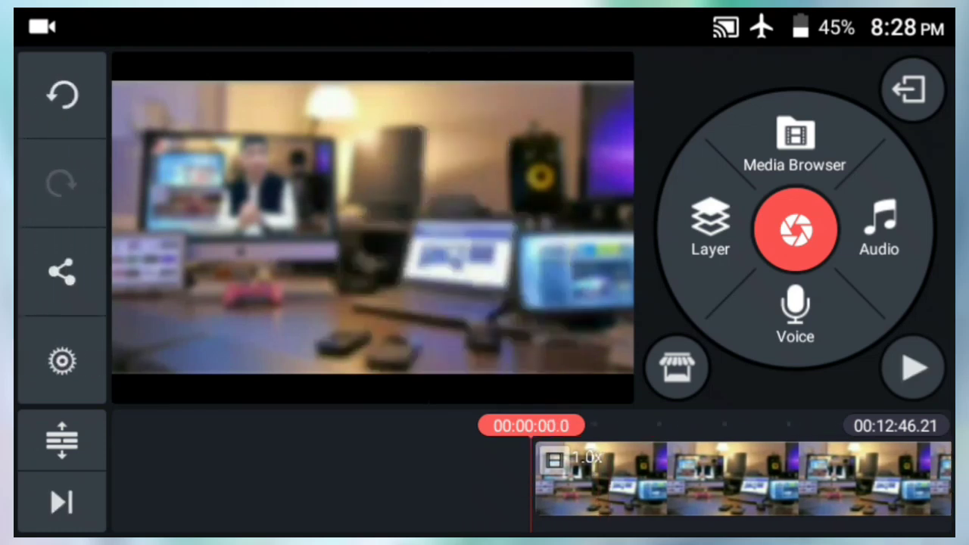
mouse_move(742, 480)
left_mouse_down()
mouse_move(303, 481)
mouse_move(742, 480)
left_mouse_up()
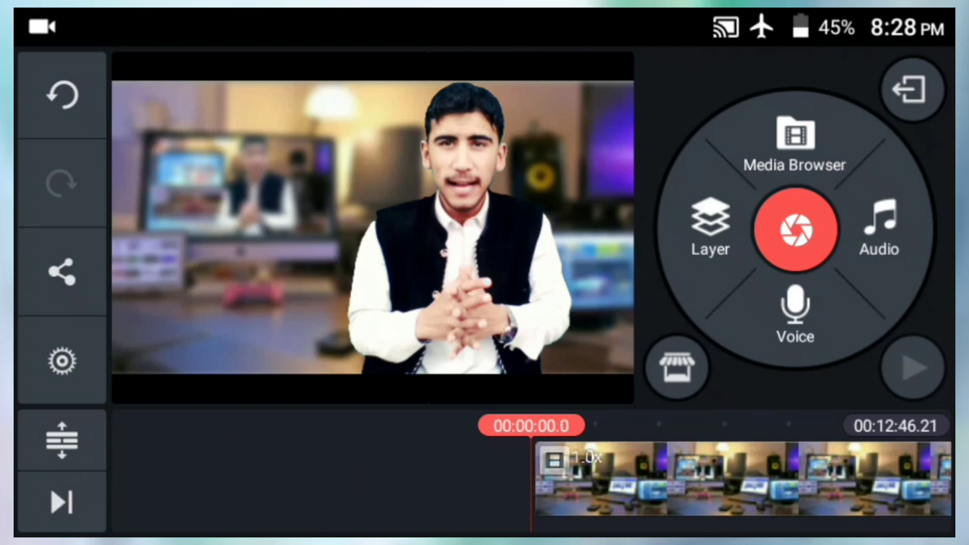
Set clip volume to 200%, right channel to +76 and pitch to -6
left_click(741, 481)
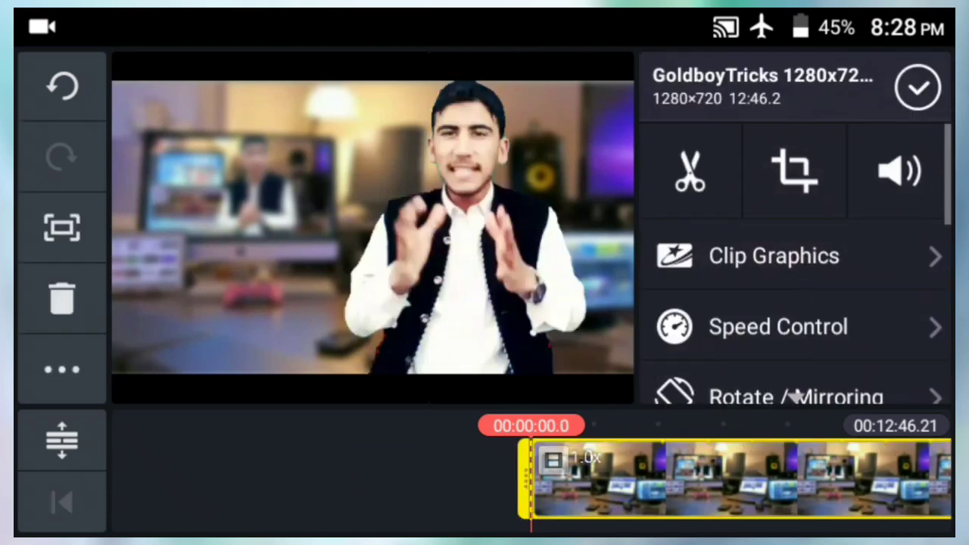
left_click(901, 171)
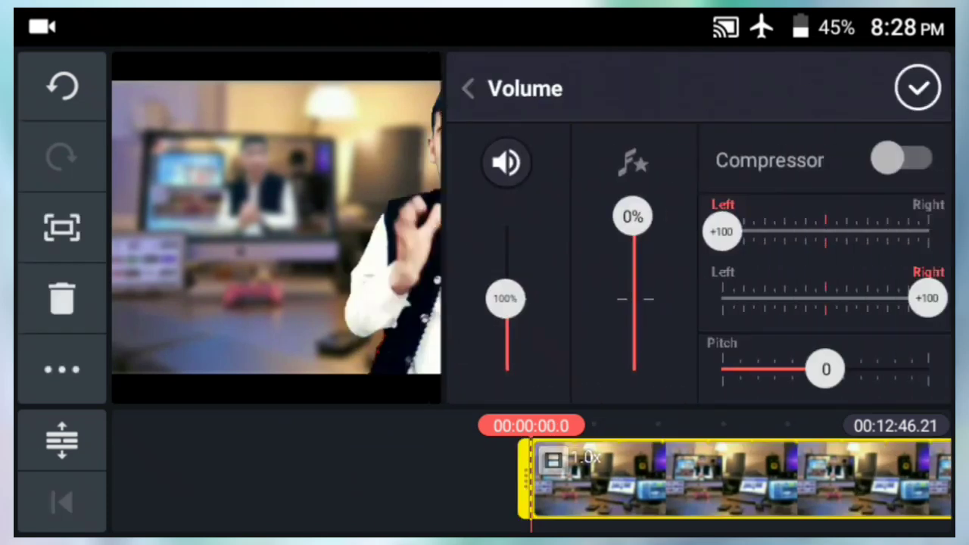
left_click_drag(505, 298, 506, 215)
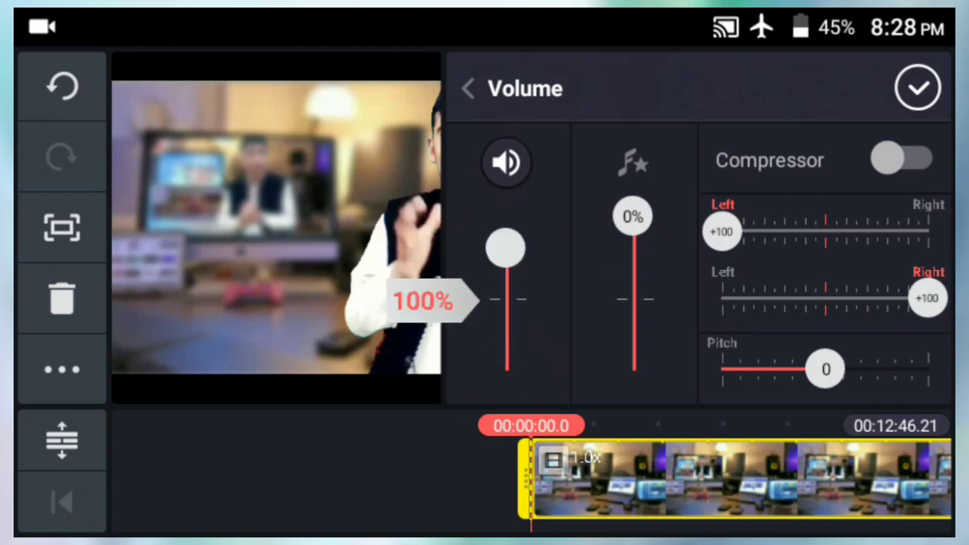
left_click_drag(633, 215, 633, 217)
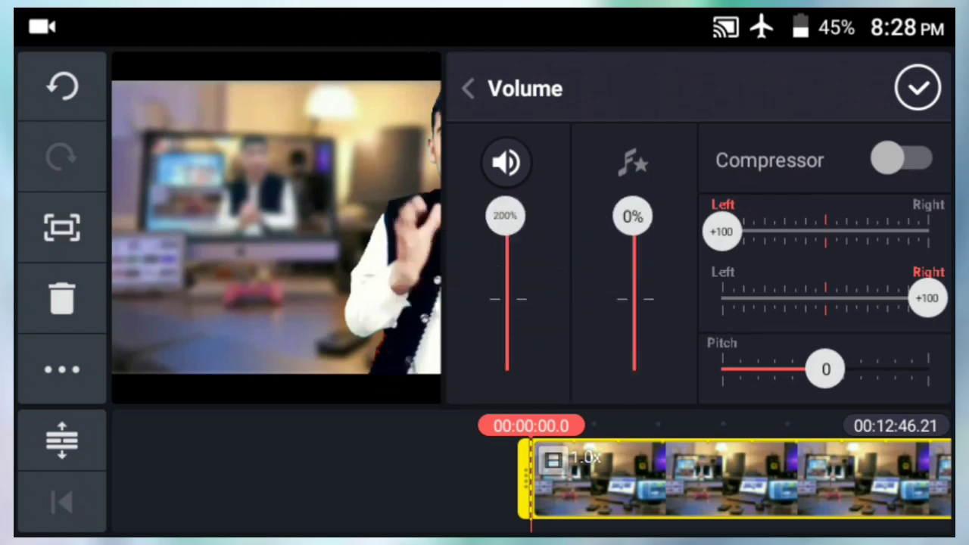
mouse_move(720, 232)
left_mouse_down()
mouse_move(901, 232)
mouse_move(721, 231)
left_mouse_up()
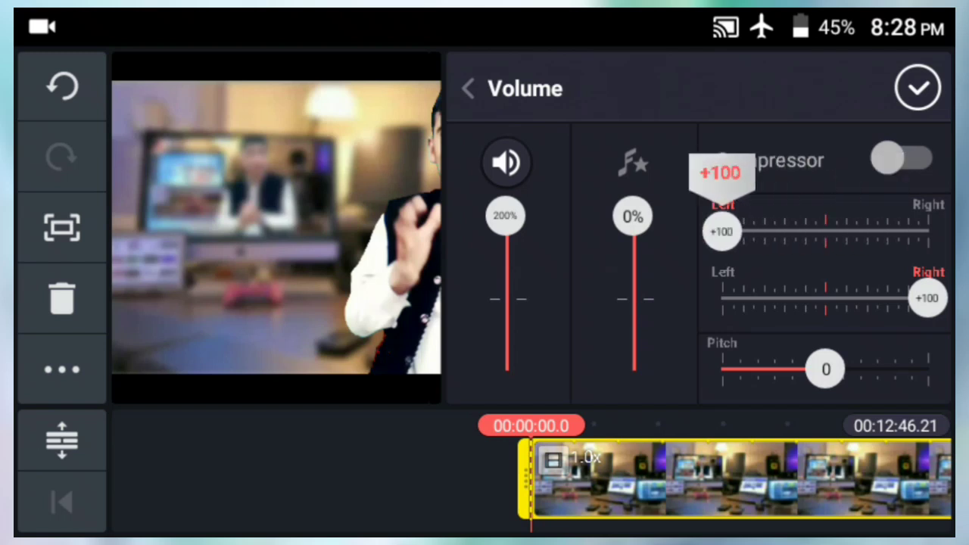
left_click_drag(927, 297, 903, 297)
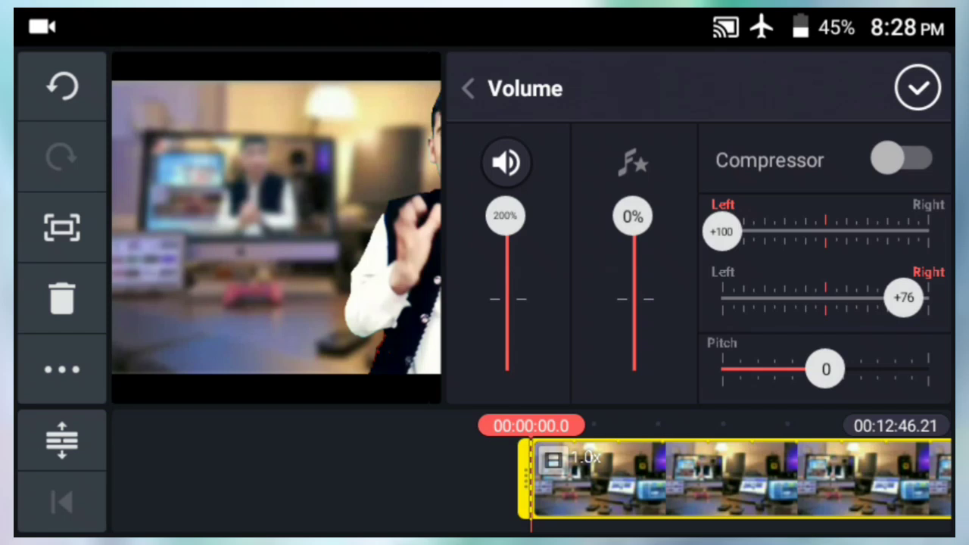
mouse_move(826, 369)
left_mouse_down()
mouse_move(927, 369)
mouse_move(723, 369)
left_mouse_up()
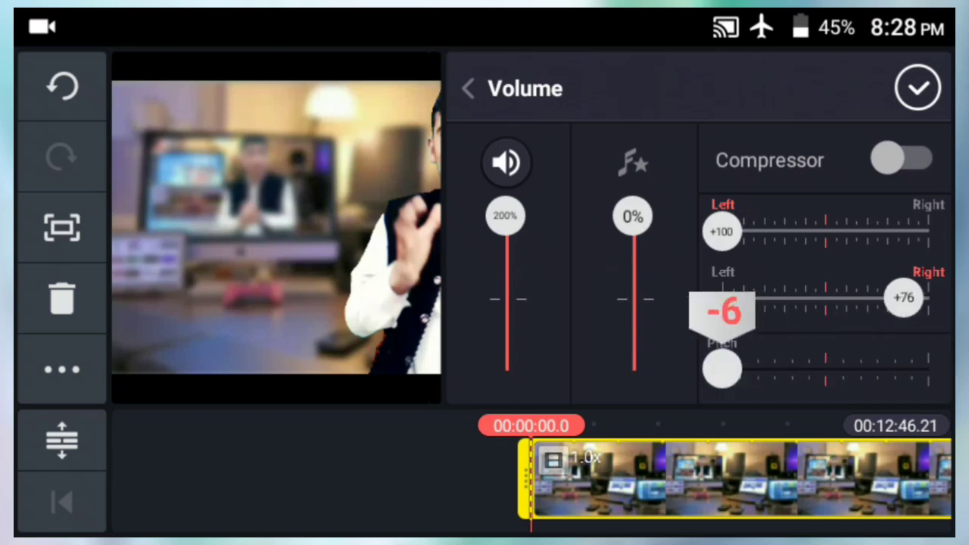
Apply the new volume, balance and pitch, then play the clip from the beginning
left_click(918, 88)
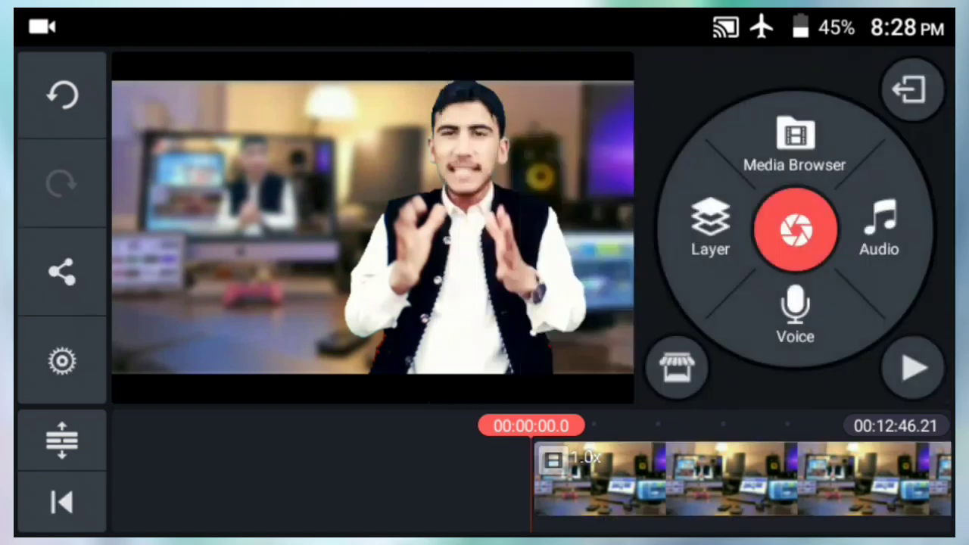
left_click(915, 369)
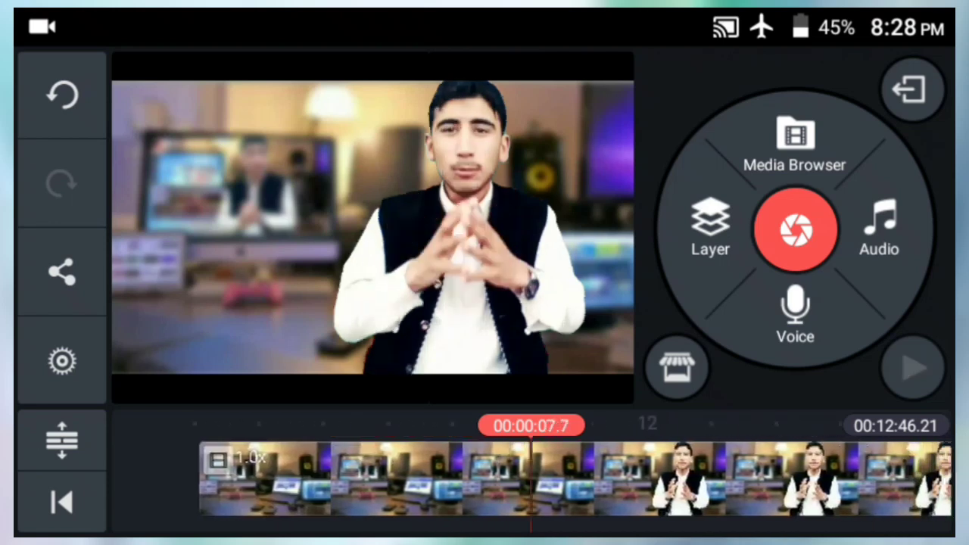
left_click(60, 502)
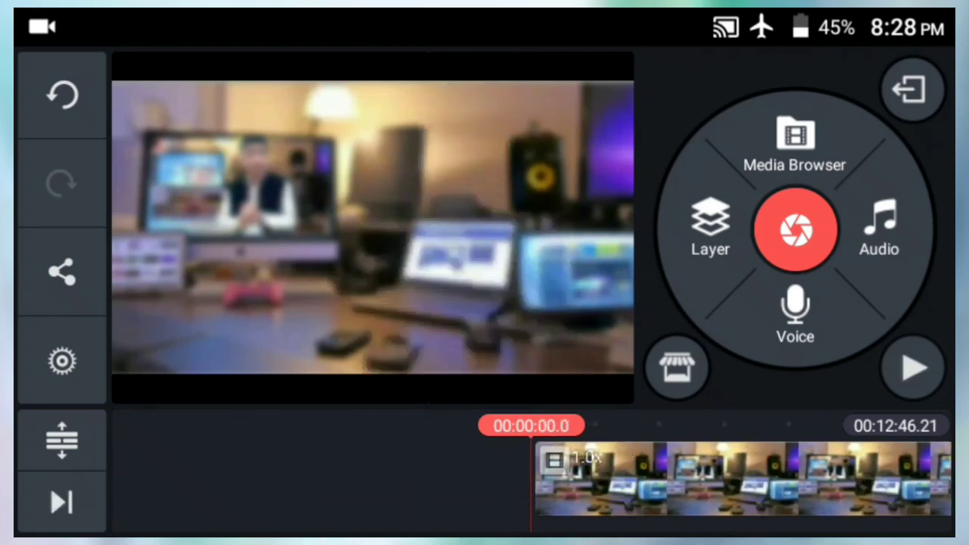
left_click(916, 368)
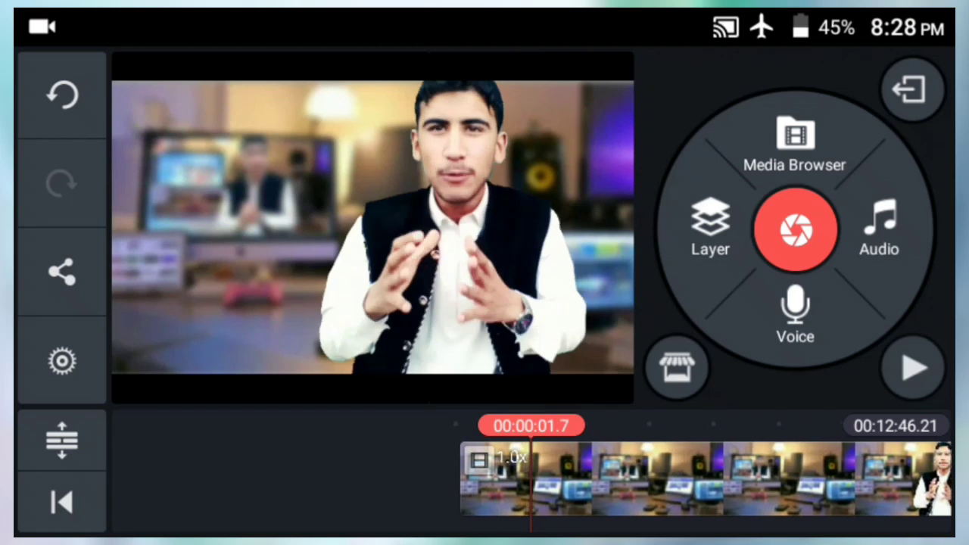